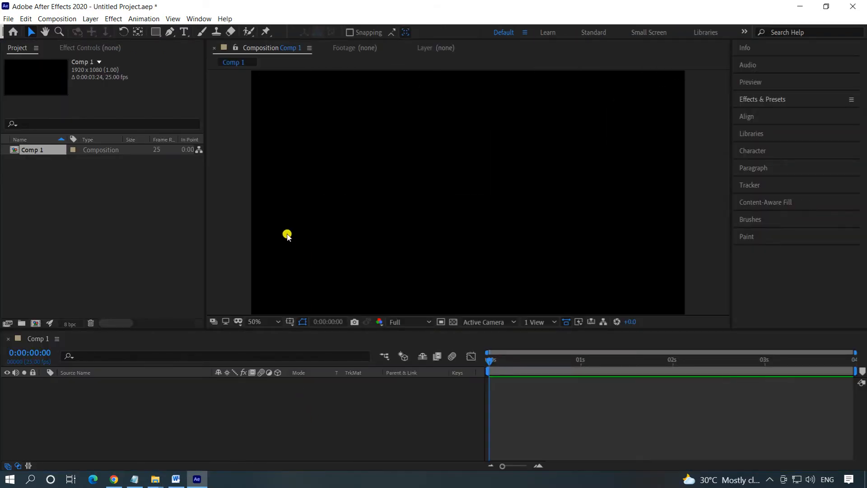
Create a text layer in Comp 1 that reads "AFTER EFFECTS"
click(184, 31)
click(300, 175)
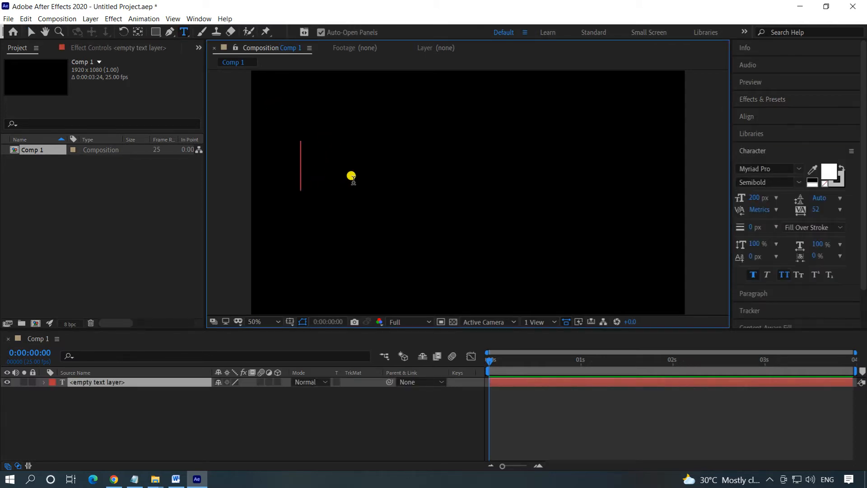
text(AFT)
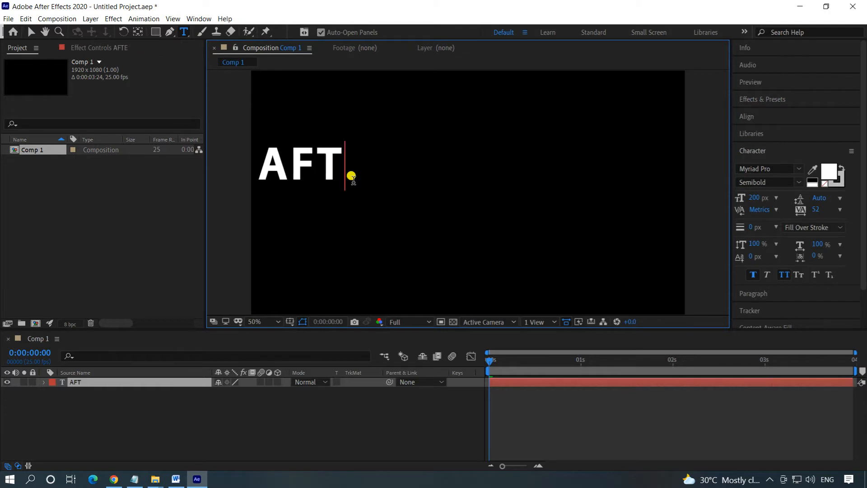
text(ER EFF)
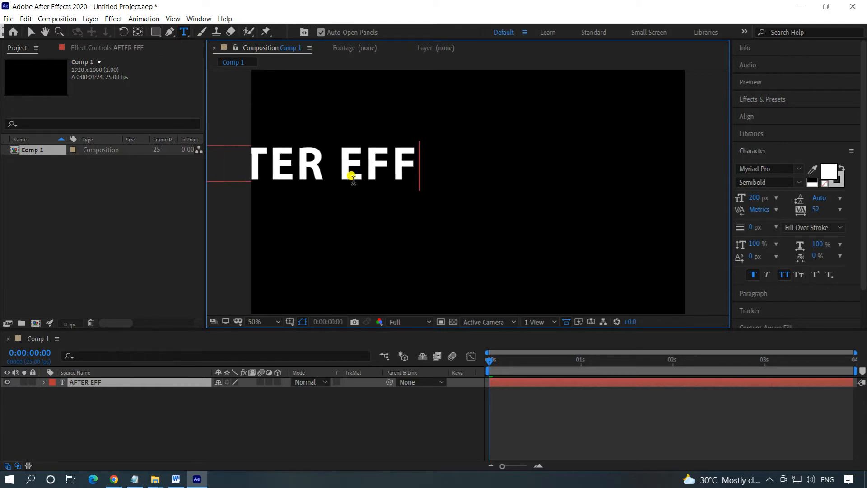
text(ECTS)
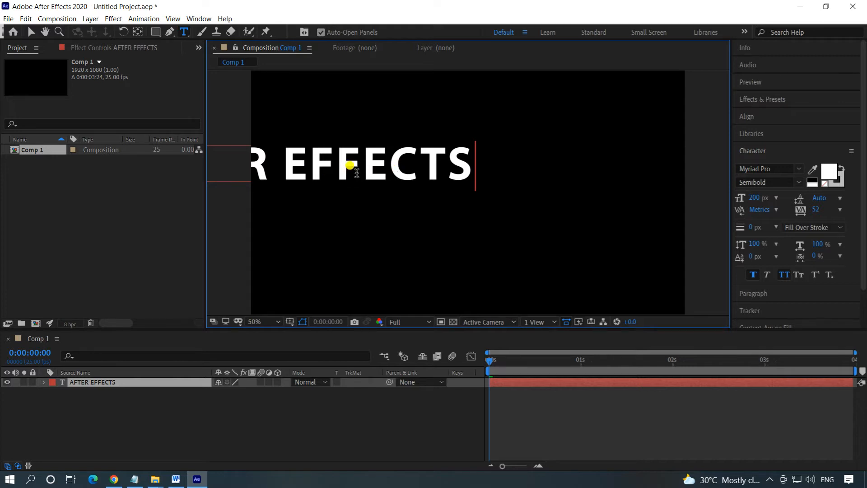
click(498, 175)
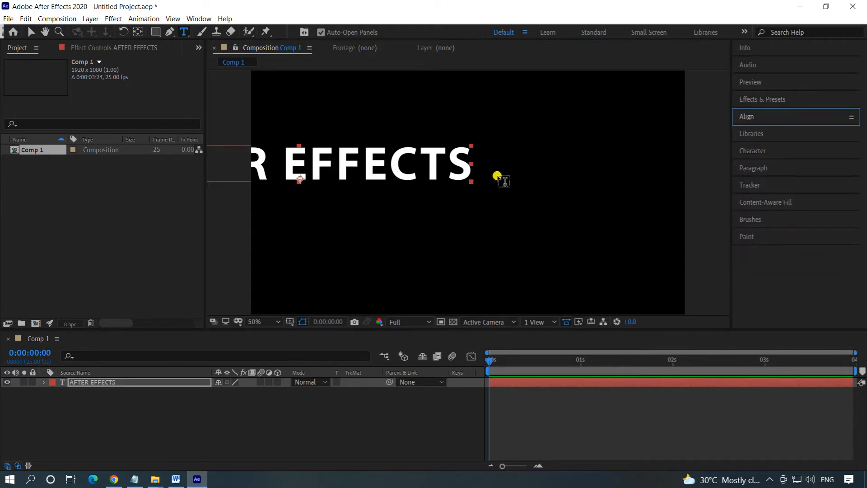
Center the text layer horizontally and vertically in the composition, and switch back to the Selection tool
click(746, 116)
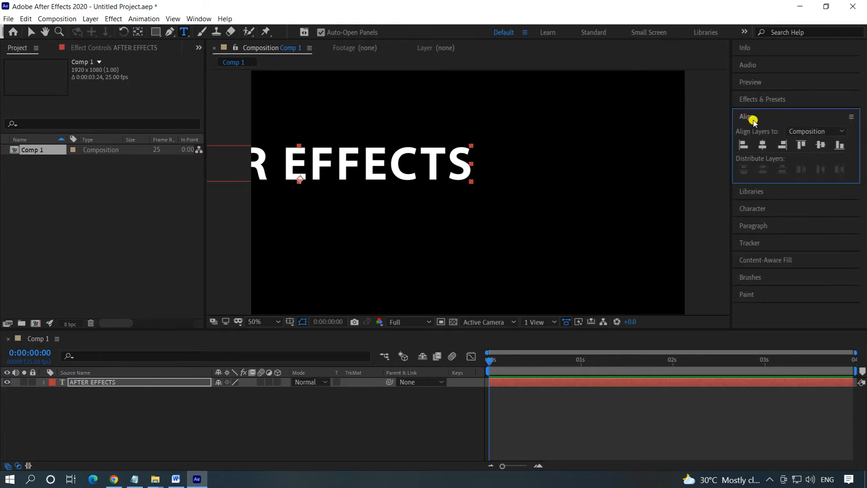
click(762, 146)
click(820, 145)
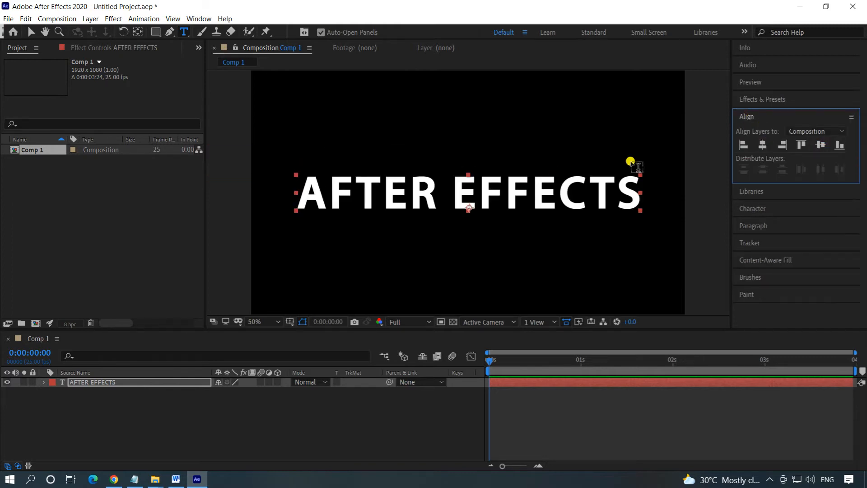
click(31, 32)
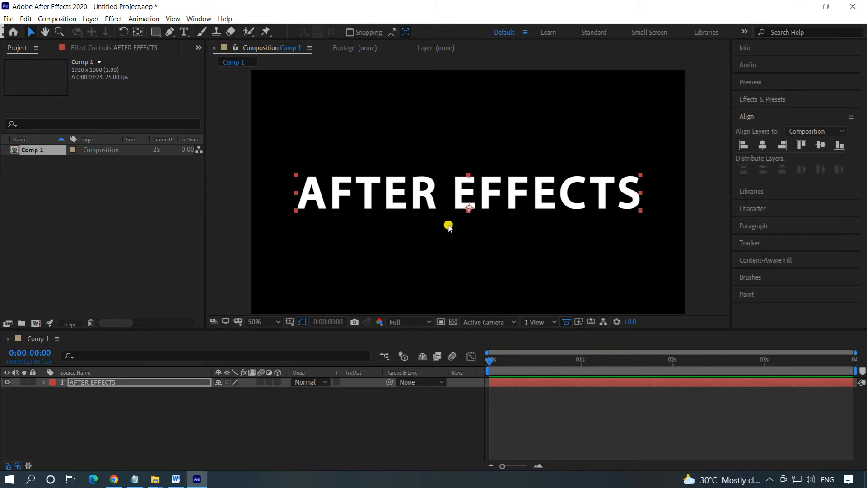
Apply the 3D Text animation preset "3D Fly ... Behind Camera" to the AFTER EFFECTS layer at the start of the composition
key(ctrl+5)
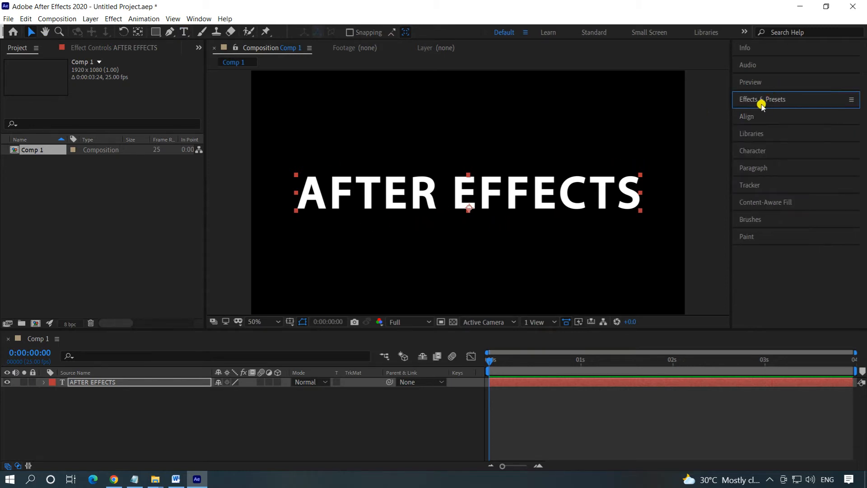
click(747, 100)
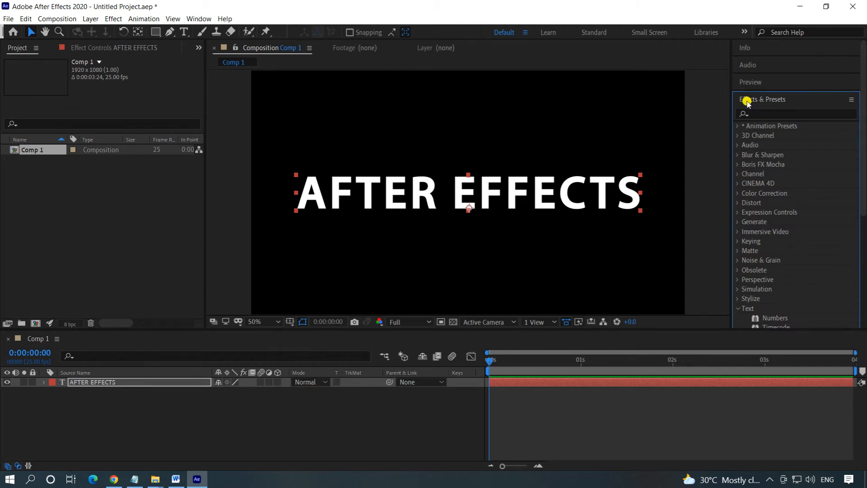
click(737, 127)
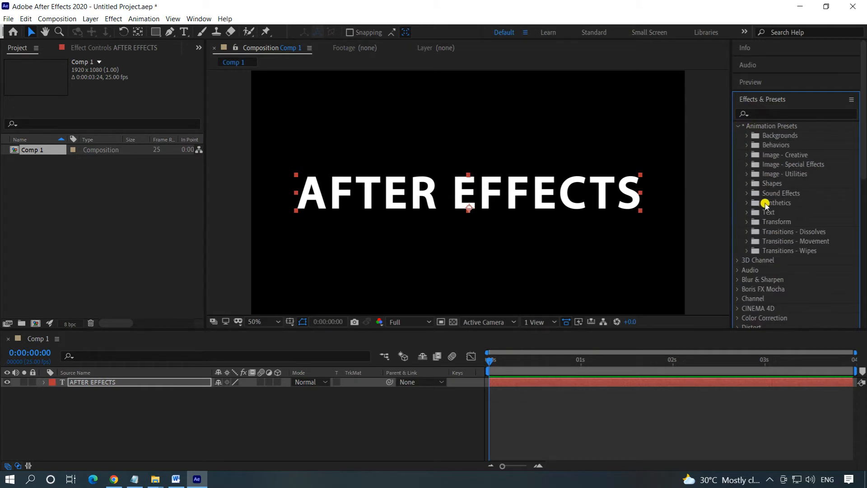
click(747, 212)
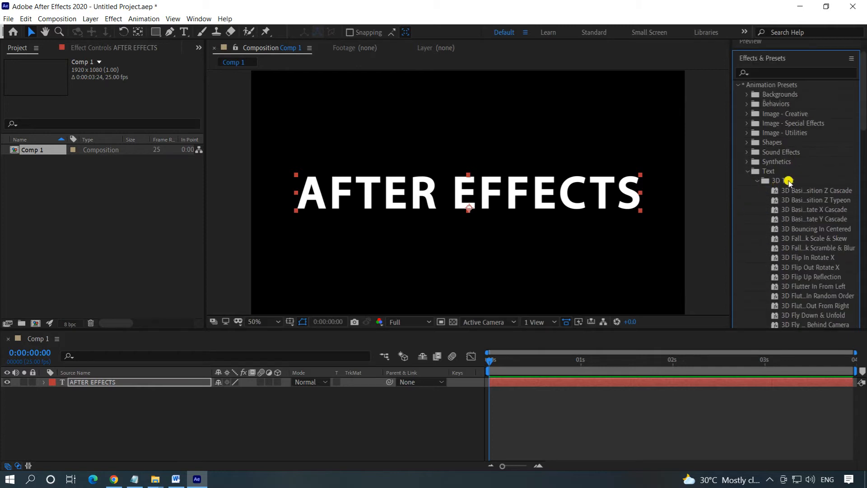
drag(858, 124, 727, 187)
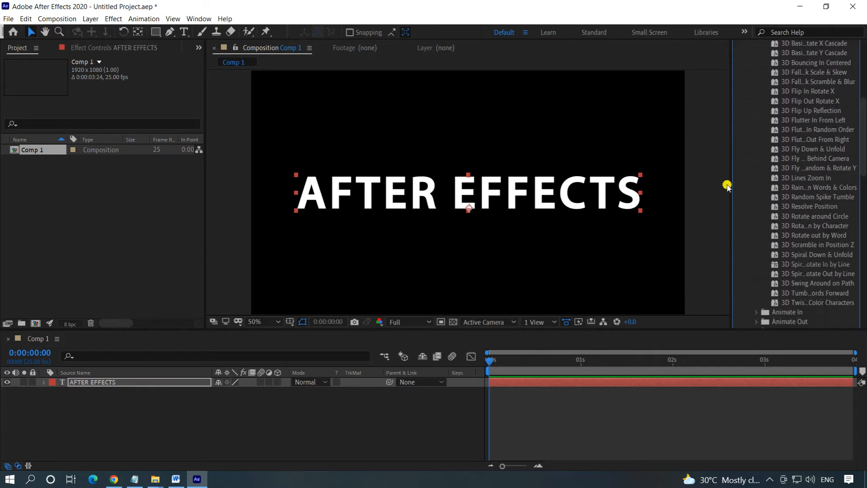
click(797, 159)
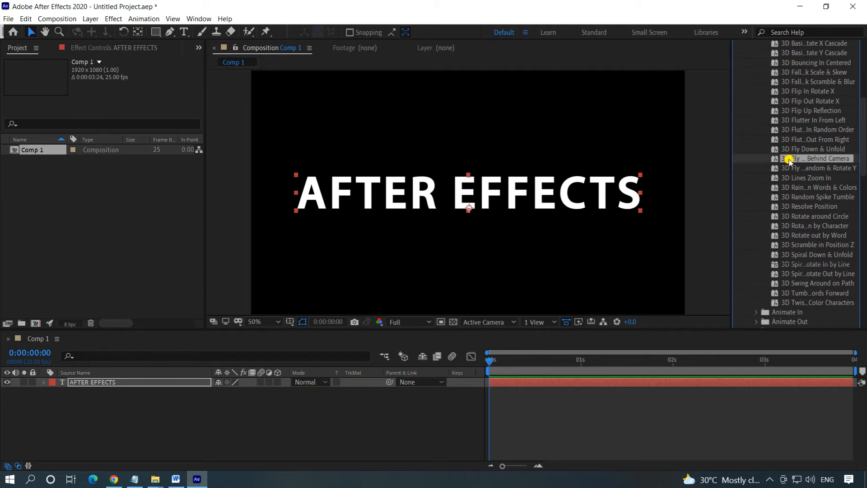
drag(796, 159, 116, 379)
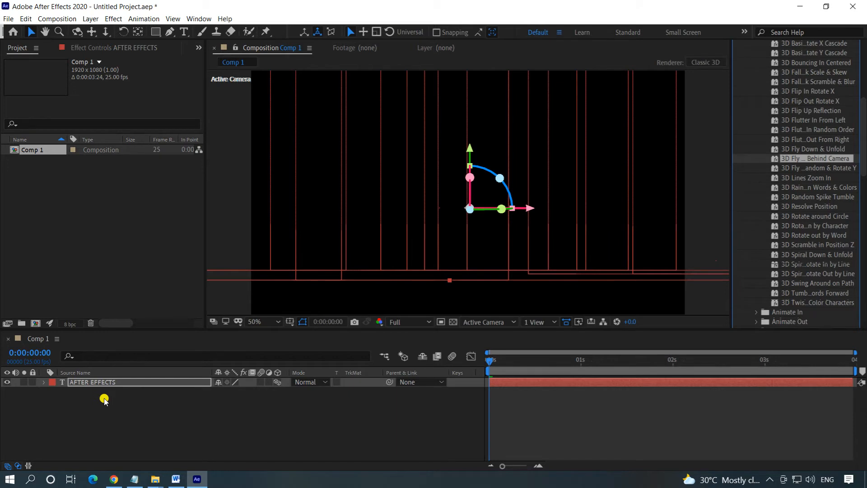
click(109, 401)
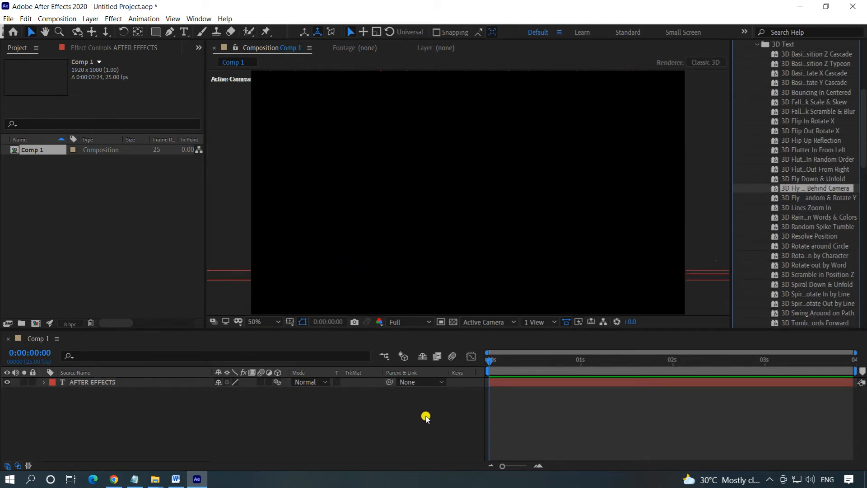
Play back the composition to preview the fly-in text animation, and stop the playback
drag(863, 149, 862, 88)
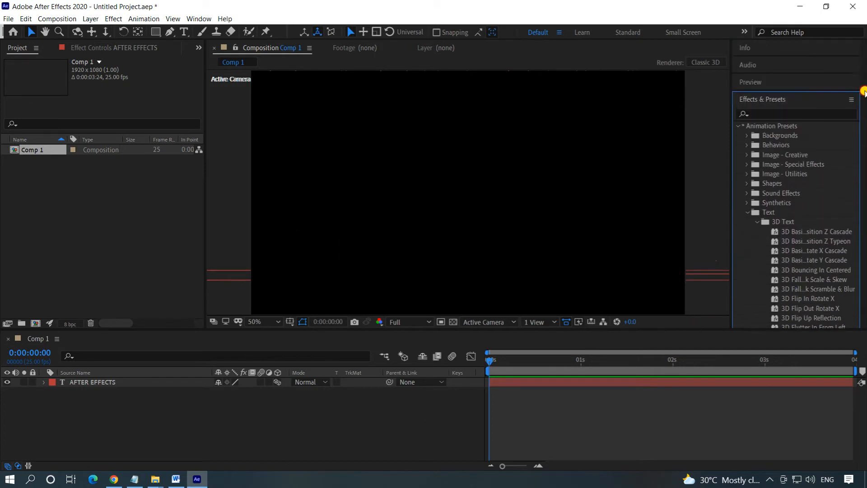
click(752, 83)
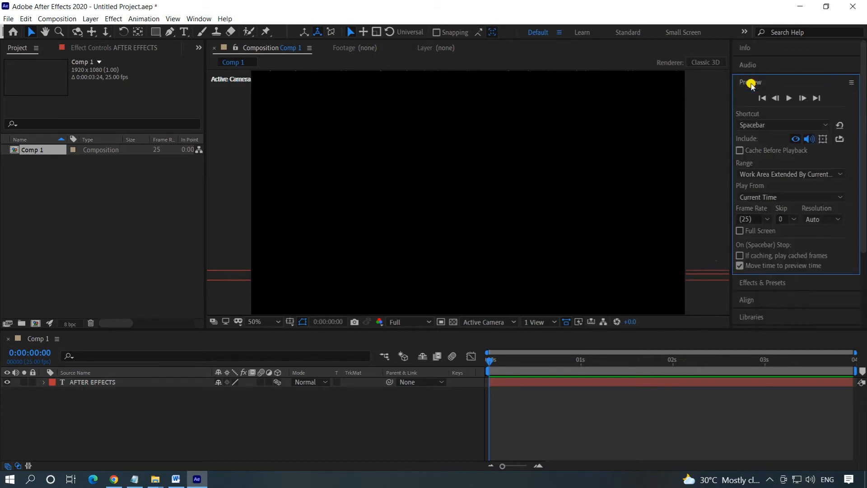
click(788, 99)
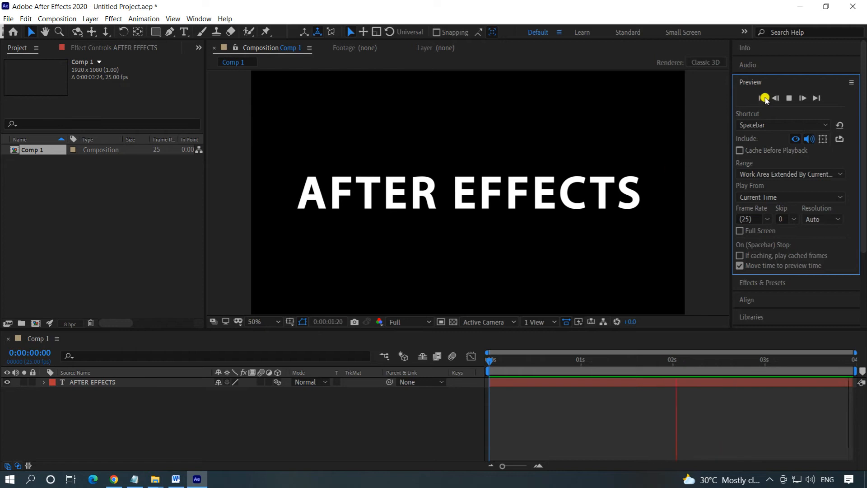
click(788, 98)
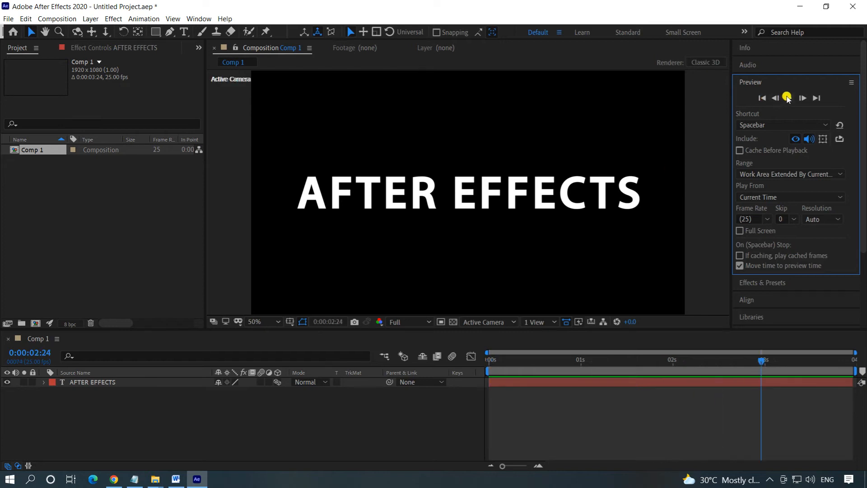
click(268, 404)
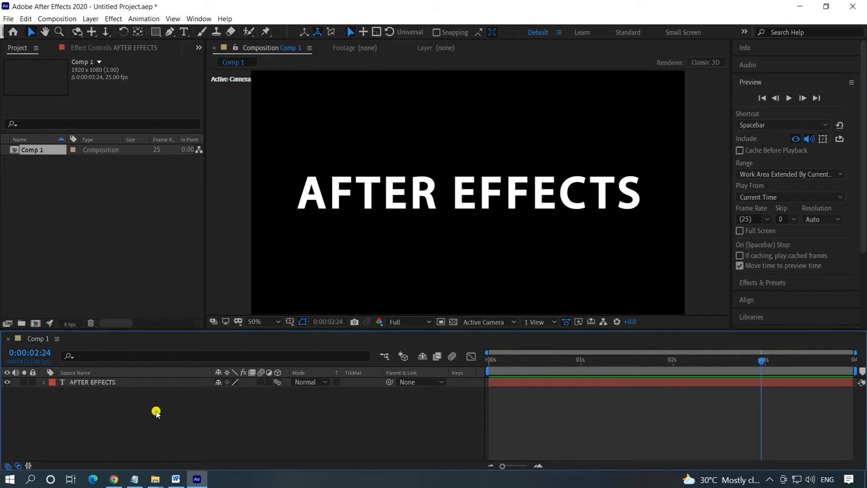
Examine the text properties of the AFTER EFFECTS layer and the Animator 1 keyframes, and collapse the layer again
click(46, 384)
click(45, 383)
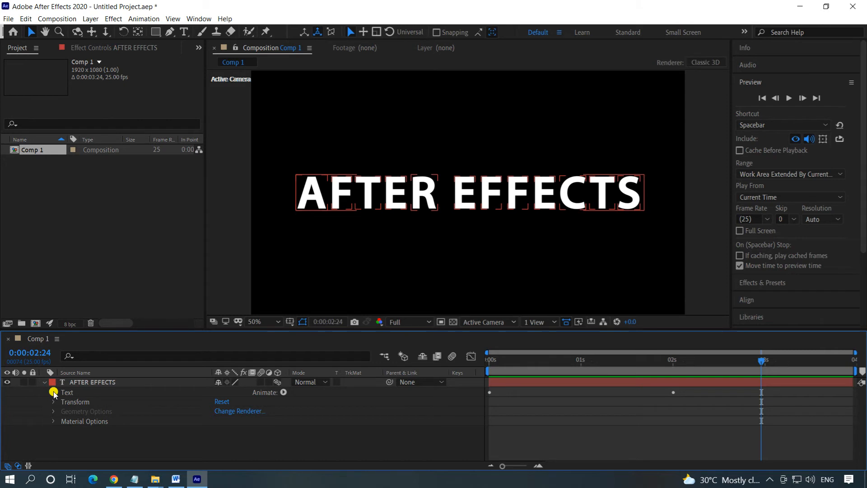
click(53, 392)
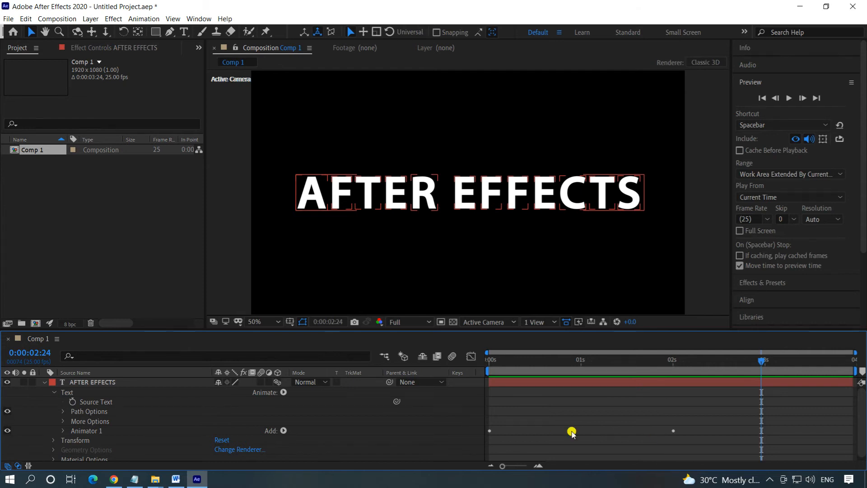
click(43, 383)
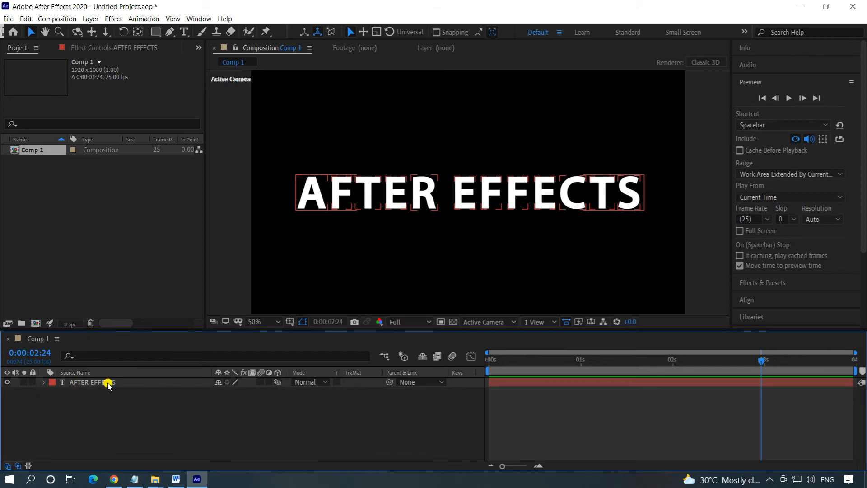
Reveal the AFTER EFFECTS layer's keyframes and move the second Range Selector Offset keyframe earlier, to about 1.5 seconds
click(133, 384)
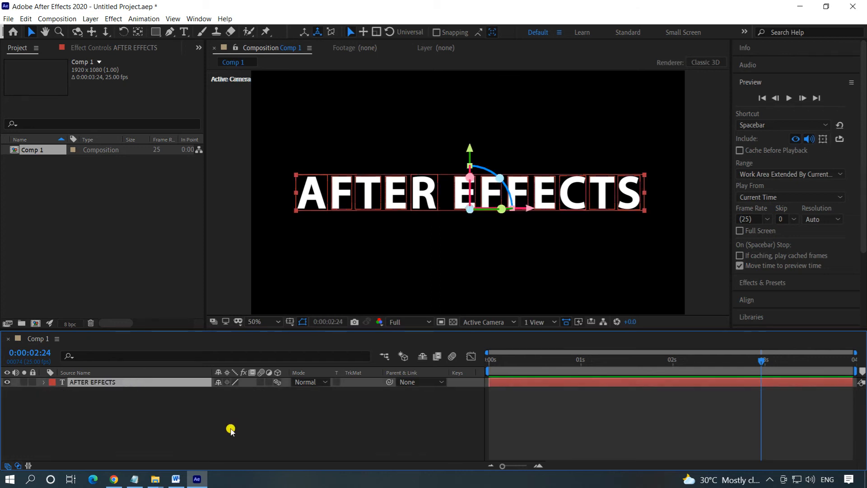
key(u)
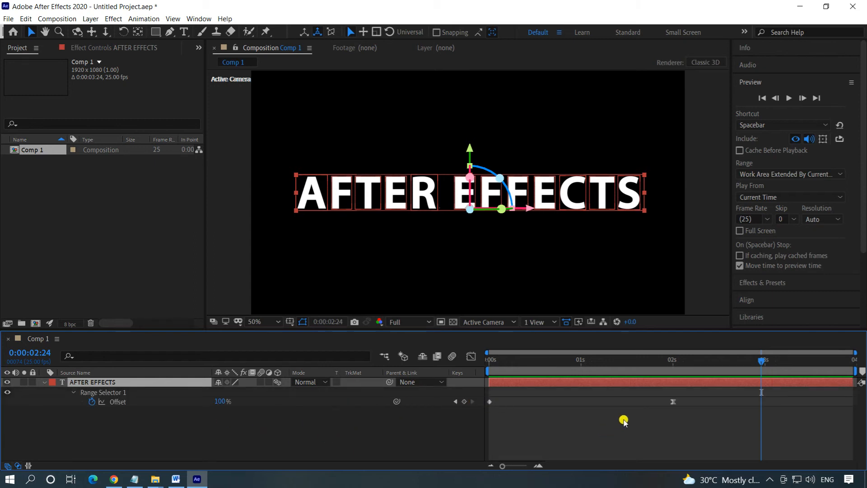
click(672, 401)
drag(672, 404, 633, 404)
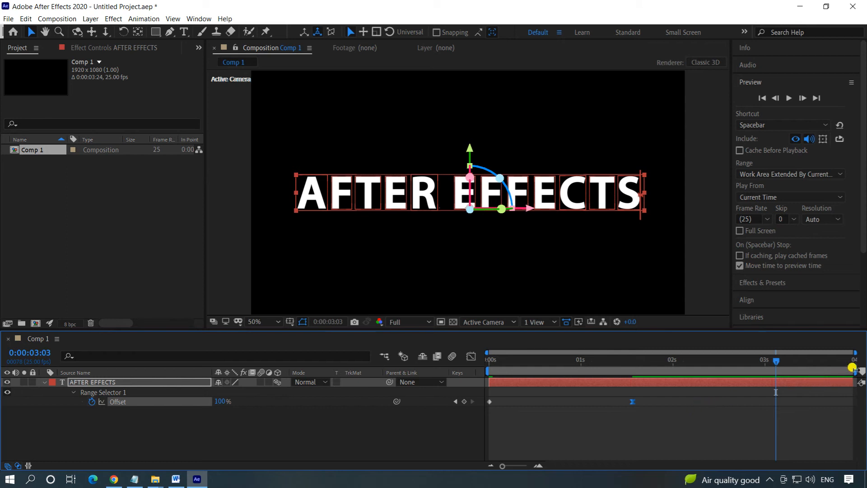
End the work area at 0:00:01:18 and play back the shortened text animation
drag(853, 369, 716, 380)
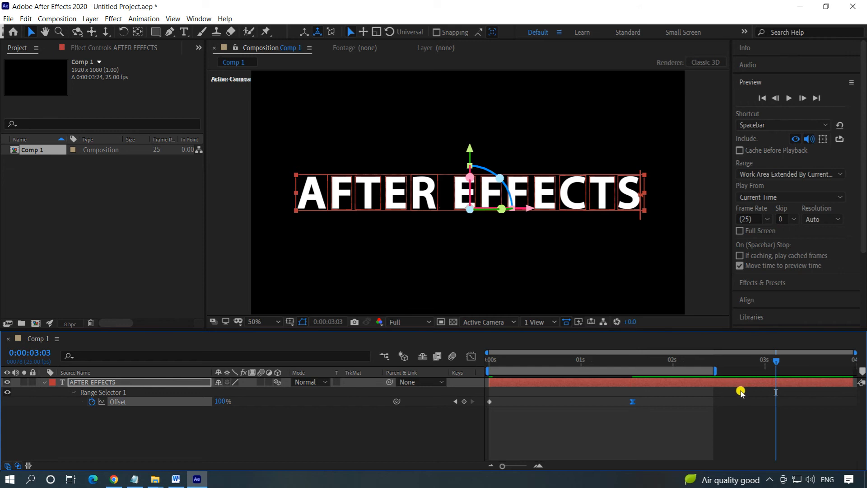
key(ctrl+z)
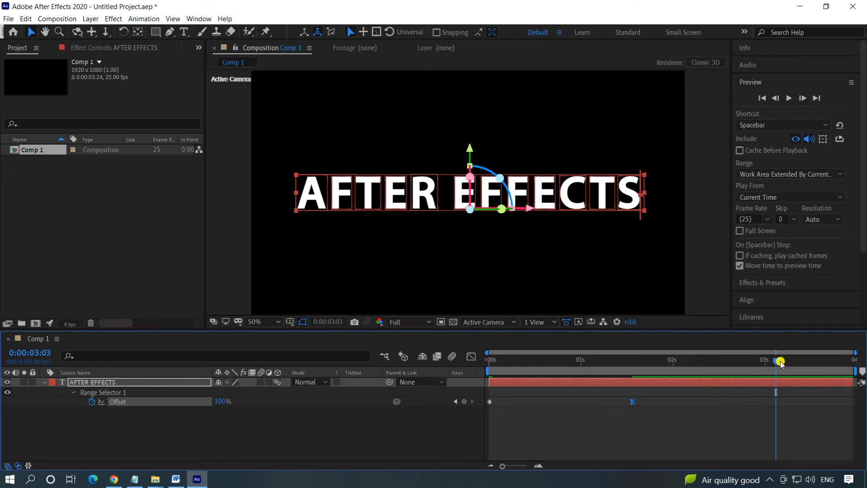
drag(776, 363, 649, 382)
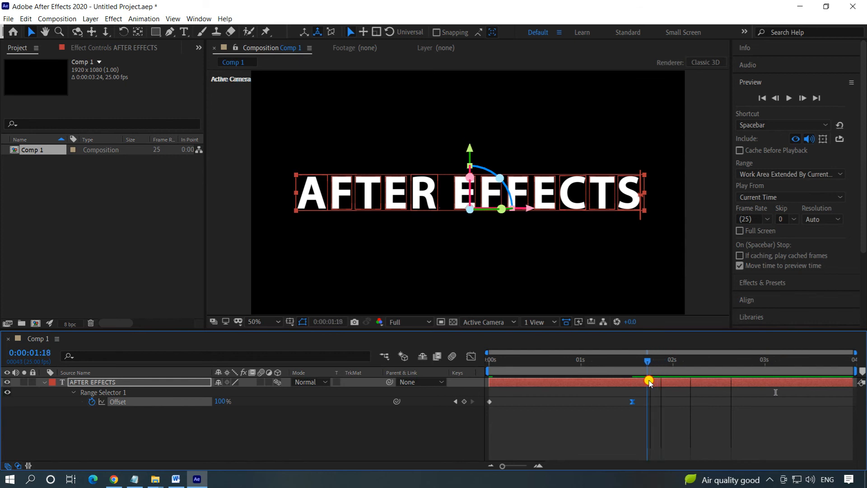
click(701, 396)
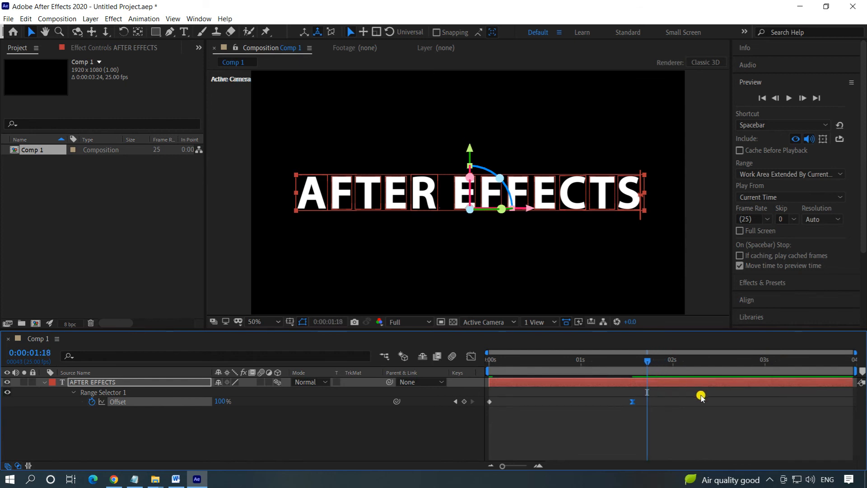
key(n)
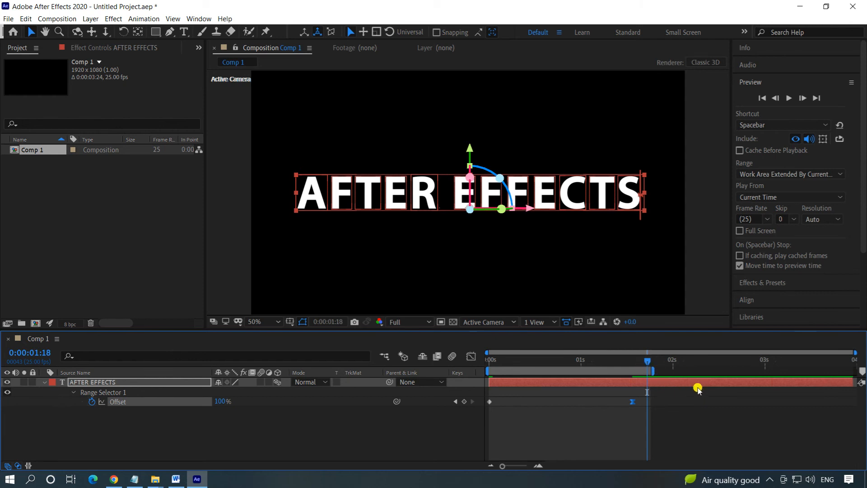
click(789, 98)
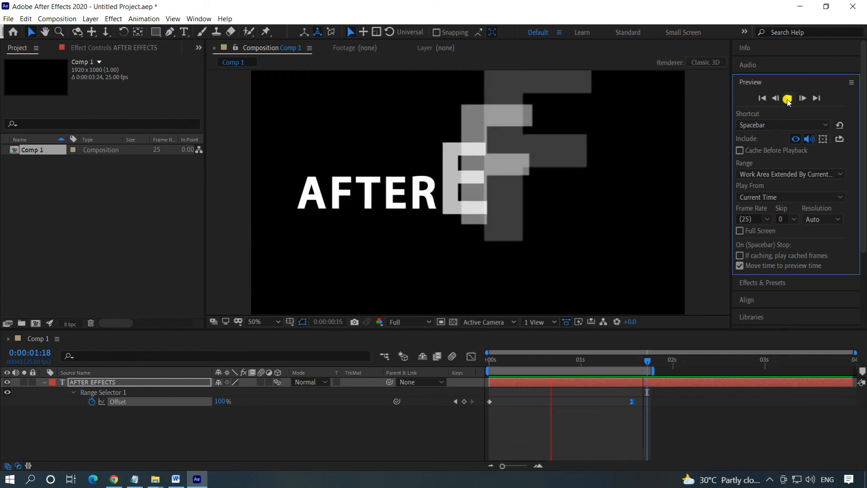
click(698, 389)
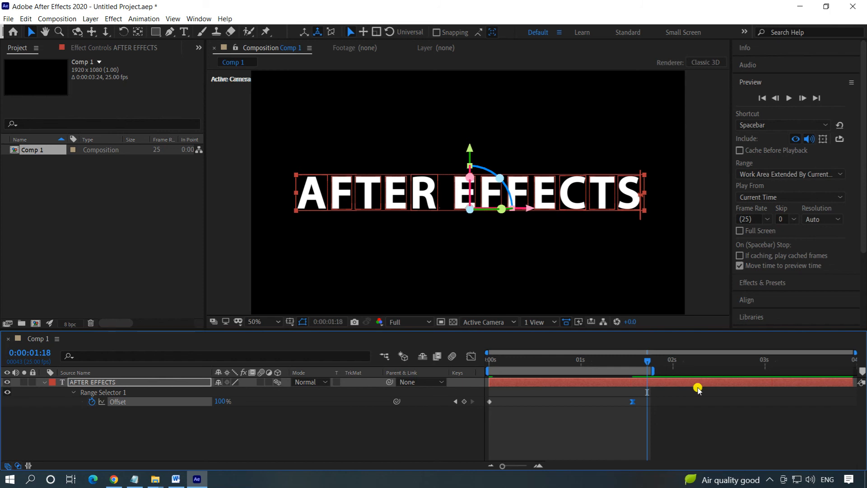